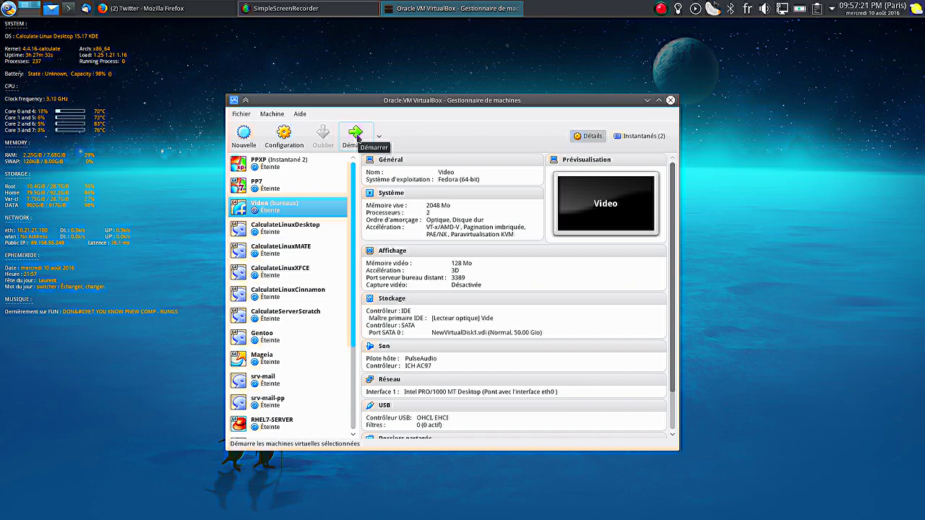
Step: Start the "Video (bureaux)" virtual machine with the Fedora 4.5.5-300 entry and log in to a GNOME session with the account password
left_click(356, 136)
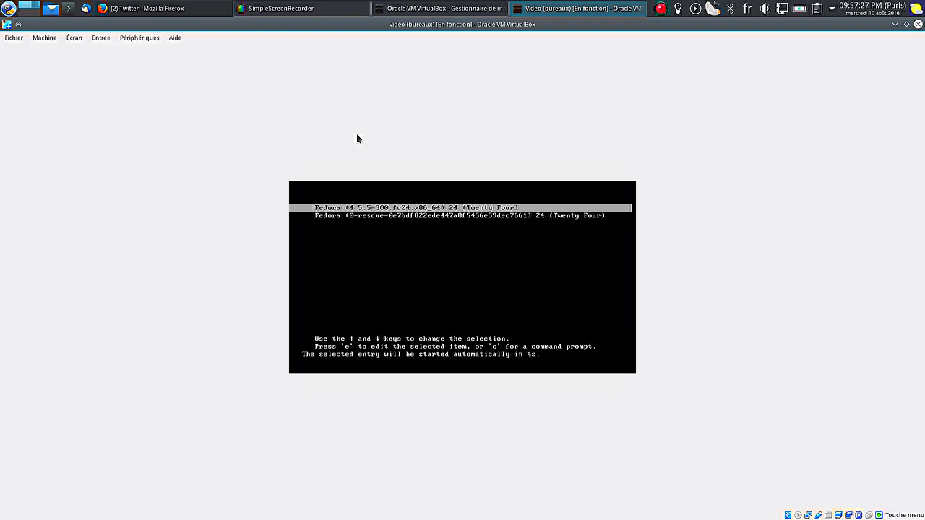
key("Return")
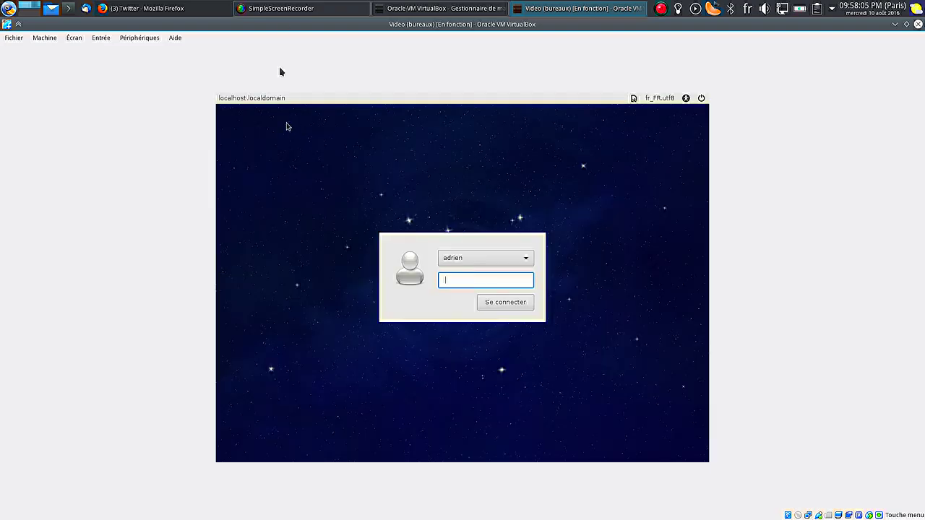
left_click(637, 101)
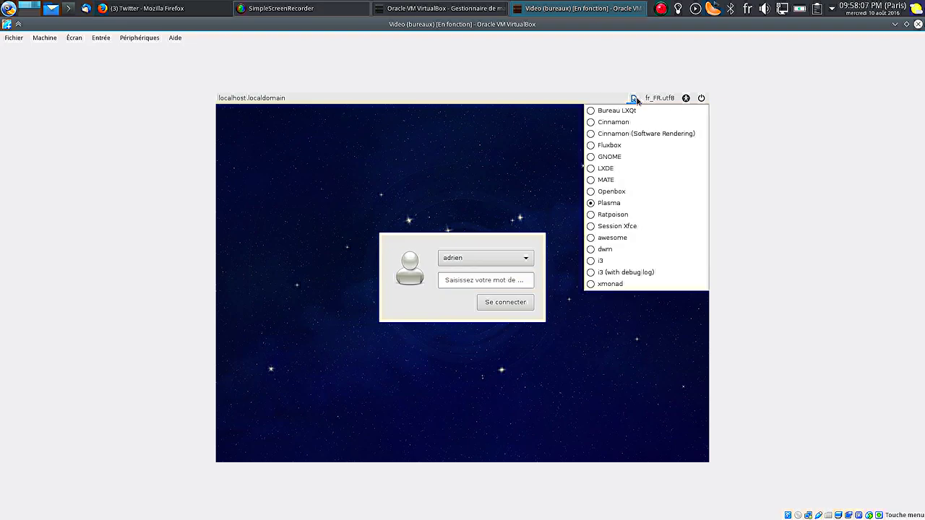
left_click(619, 157)
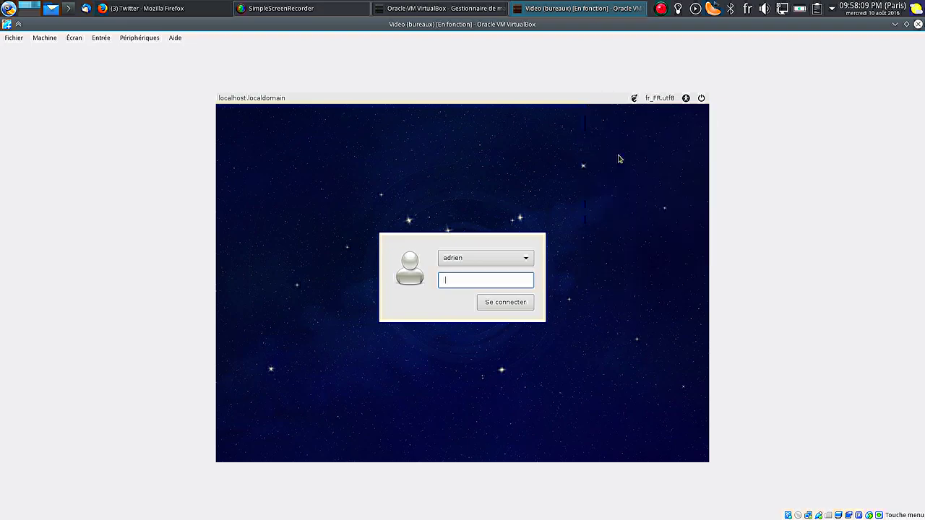
type("a")
key("Return")
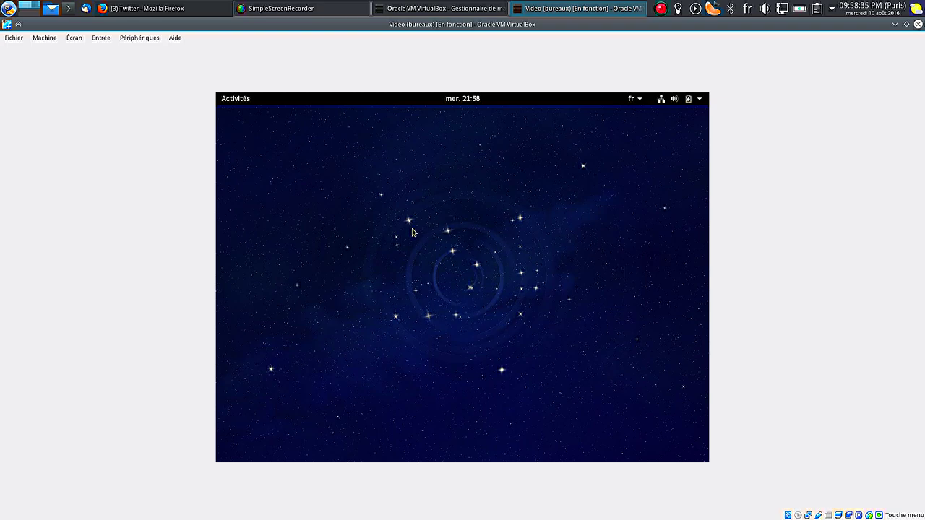
Step: Find and open the terminal in the GNOME session by searching for "term", and run htop in it
left_click(245, 104)
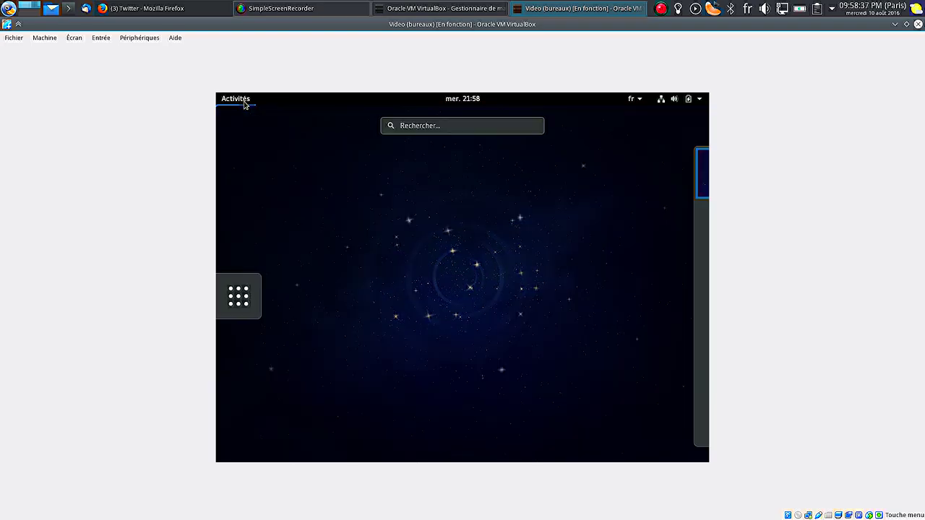
type("term")
left_click(300, 184)
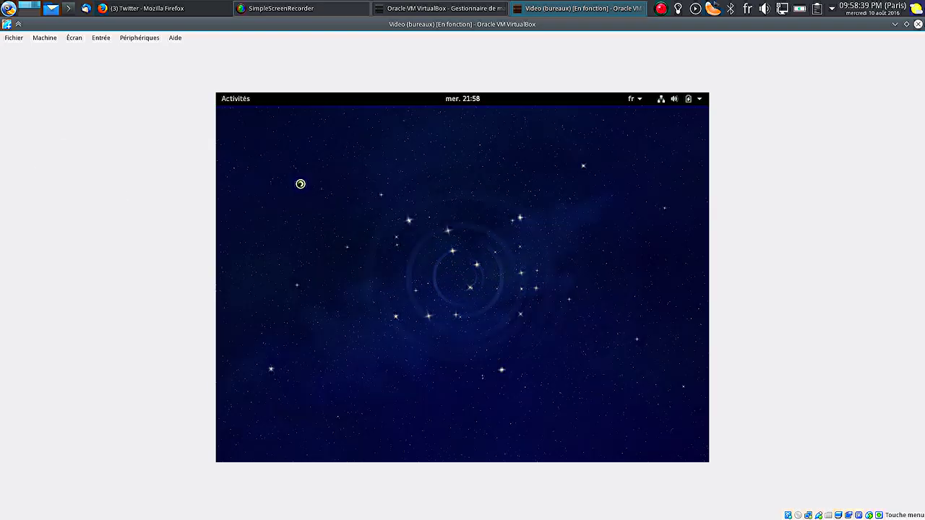
type("htop")
key("Return")
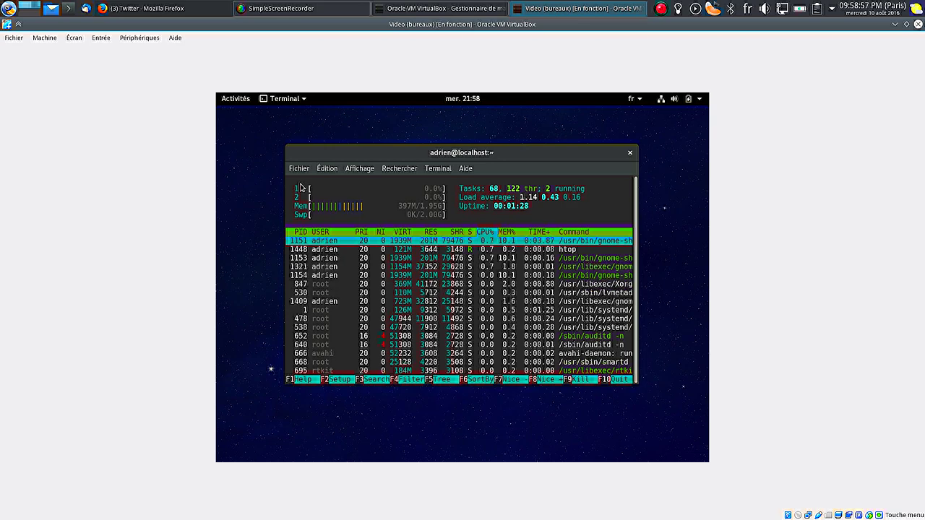
Step: Close the terminal running htop and restart the guest system from GNOME into the Fedora 4.5.5-300 boot entry
left_click(627, 156)
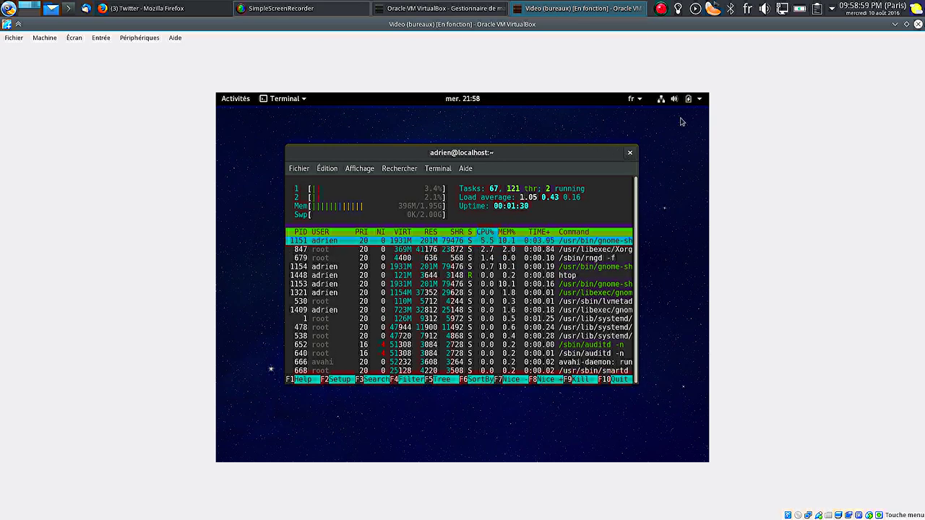
key("Return")
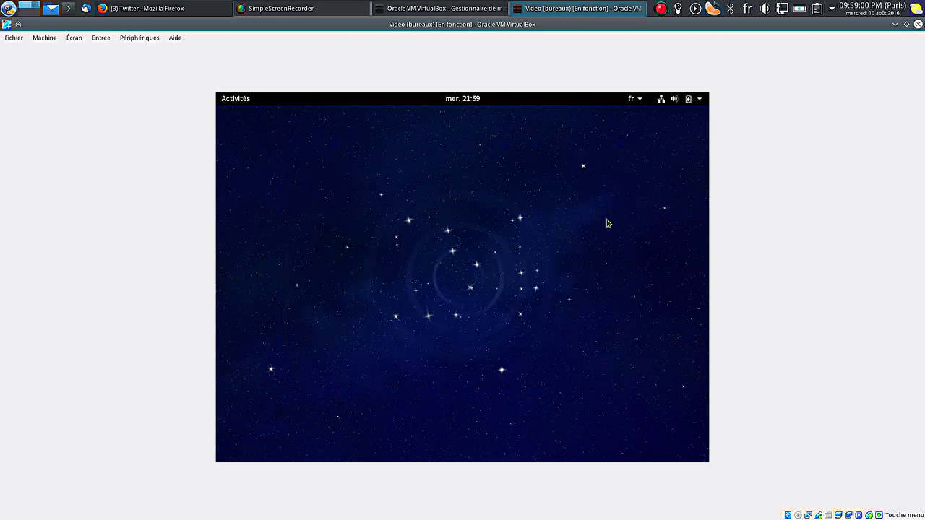
left_click(698, 99)
left_click(661, 227)
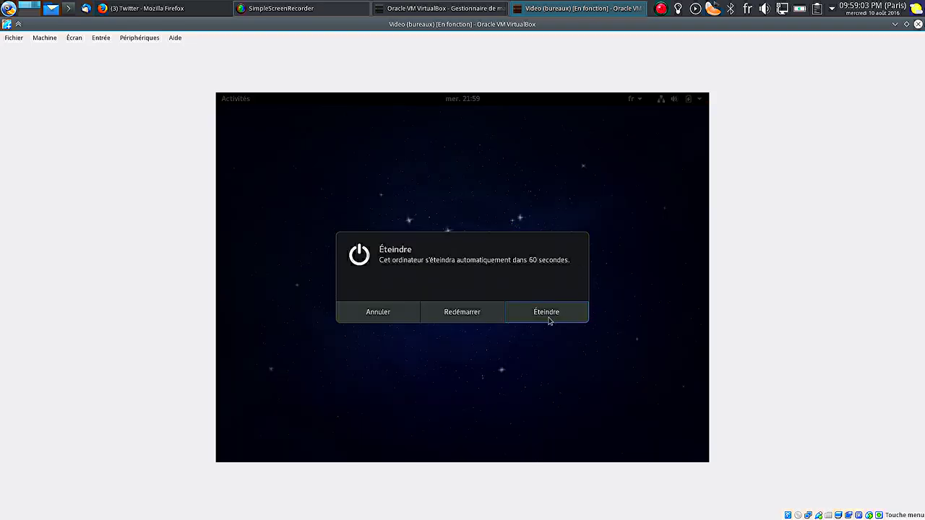
left_click(477, 319)
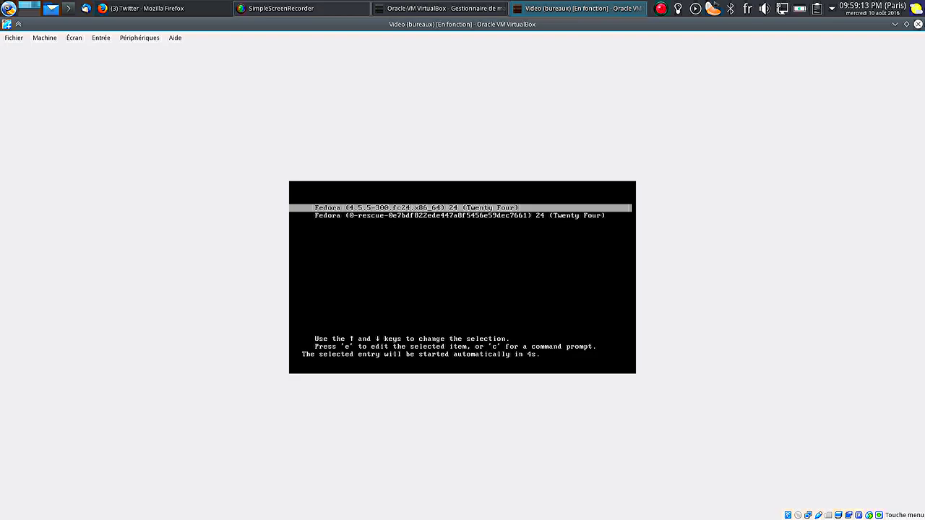
key("Return")
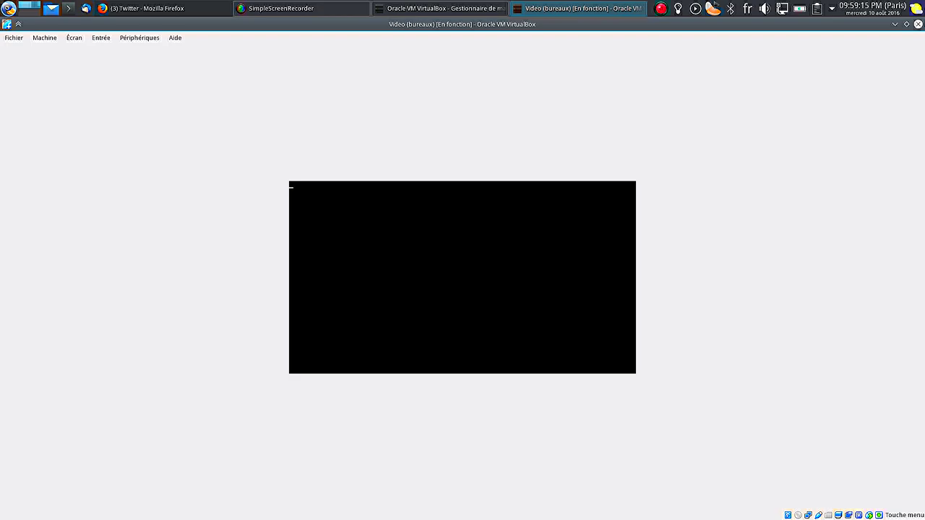
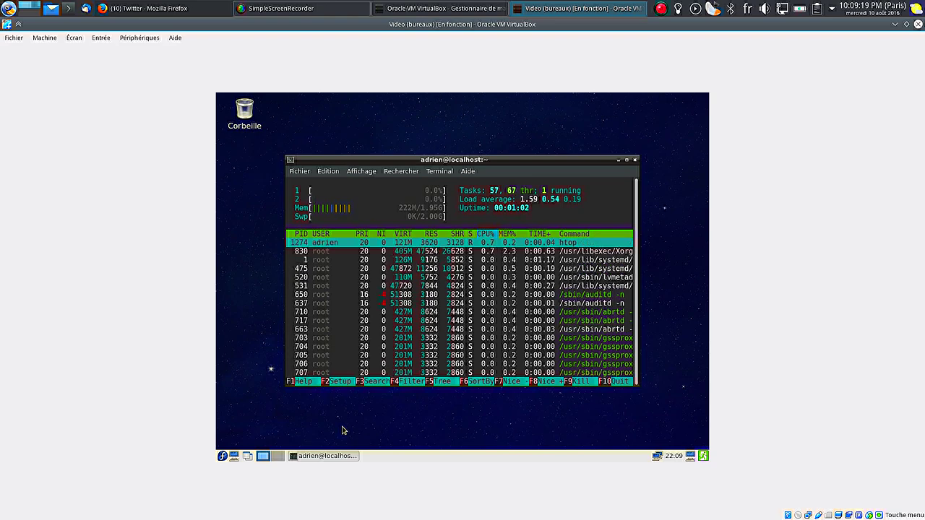
Step: Restart the virtual machine from the LXDE desktop and log in to a Bureau LXQt session with the account password
left_click(44, 37)
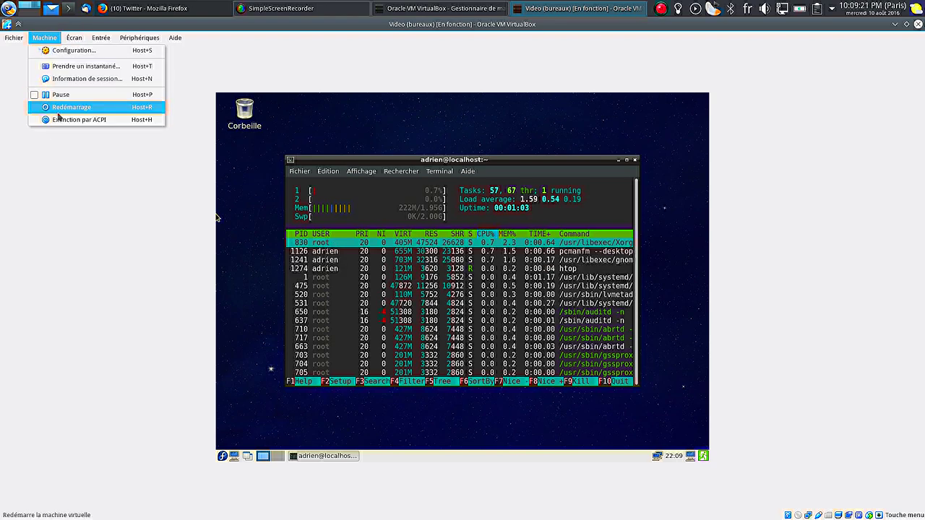
left_click(57, 114)
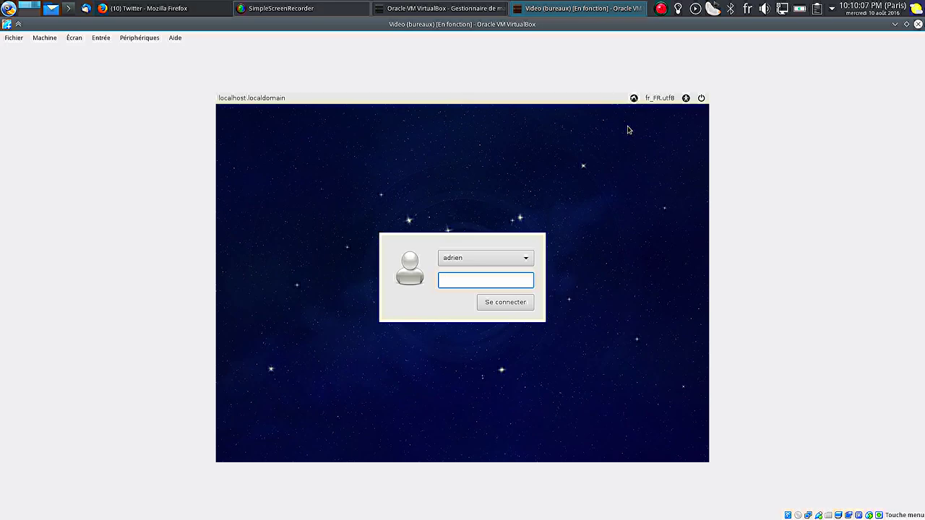
left_click(633, 98)
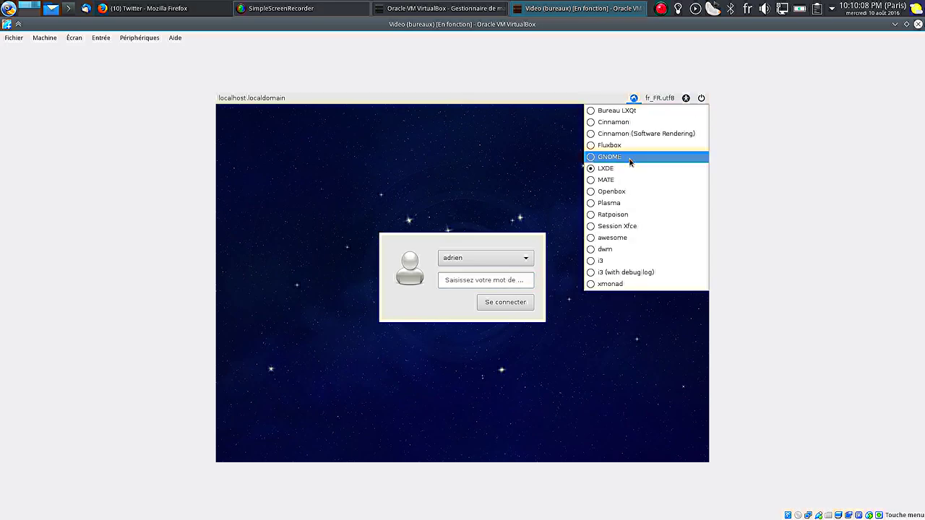
left_click(623, 110)
type("•")
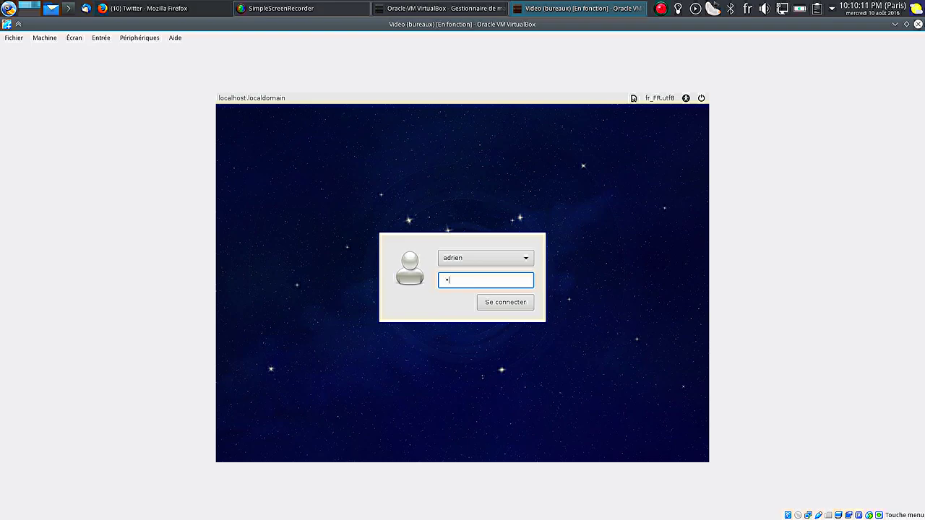
key("Return")
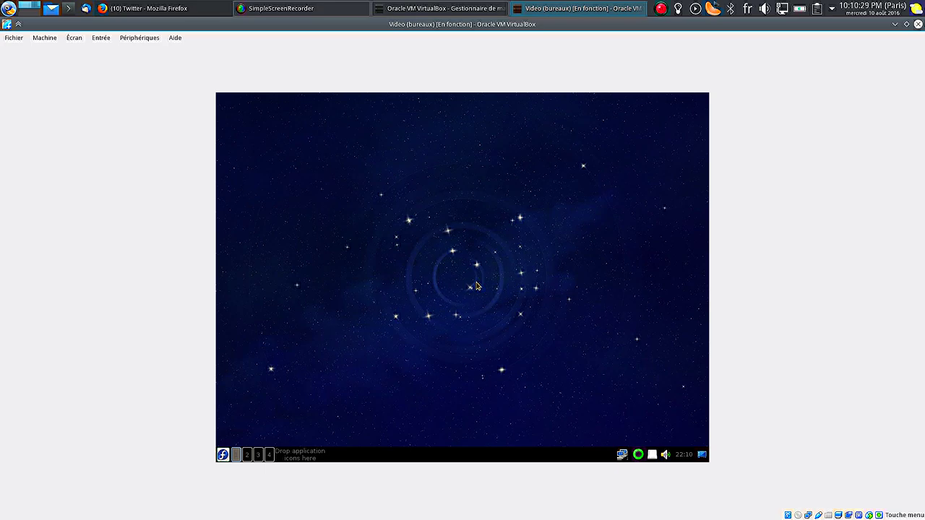
Step: Open QTerminal from the LXQt system tools and run htop in it
left_click(222, 455)
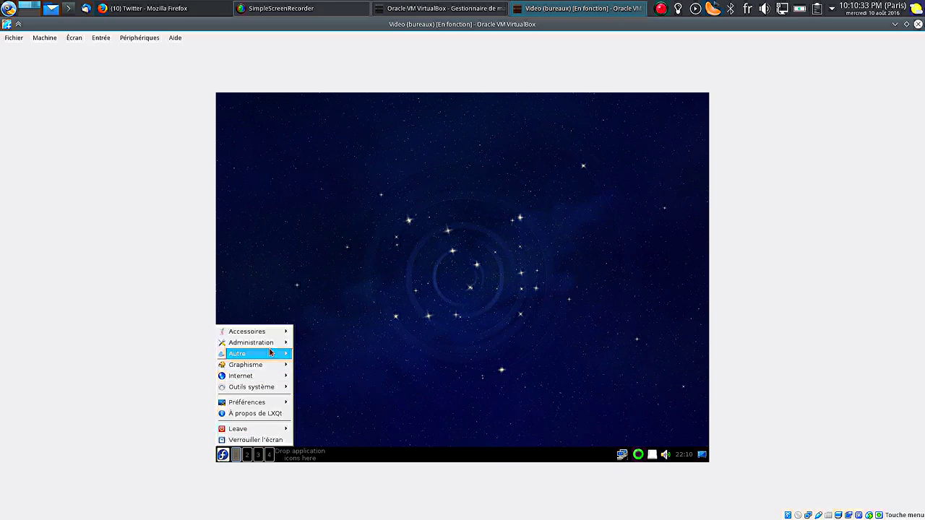
mouse_move(273, 387)
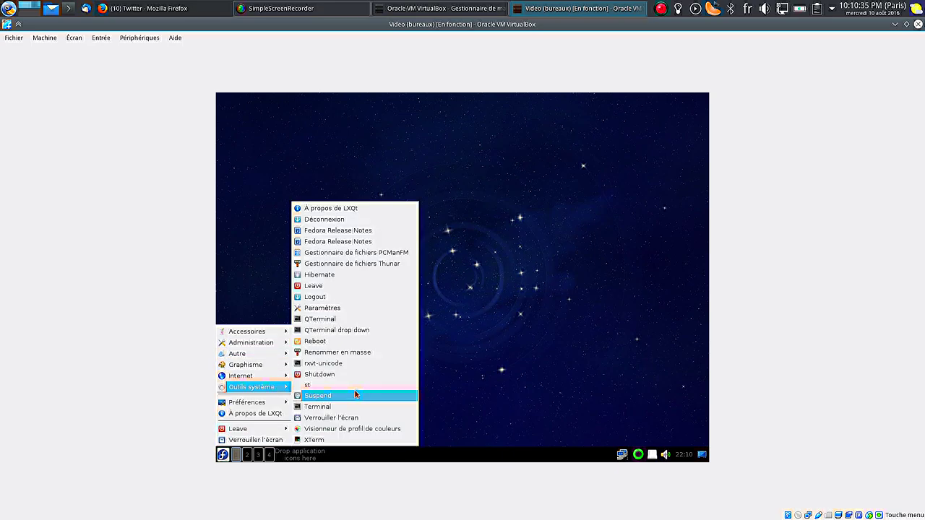
left_click(352, 321)
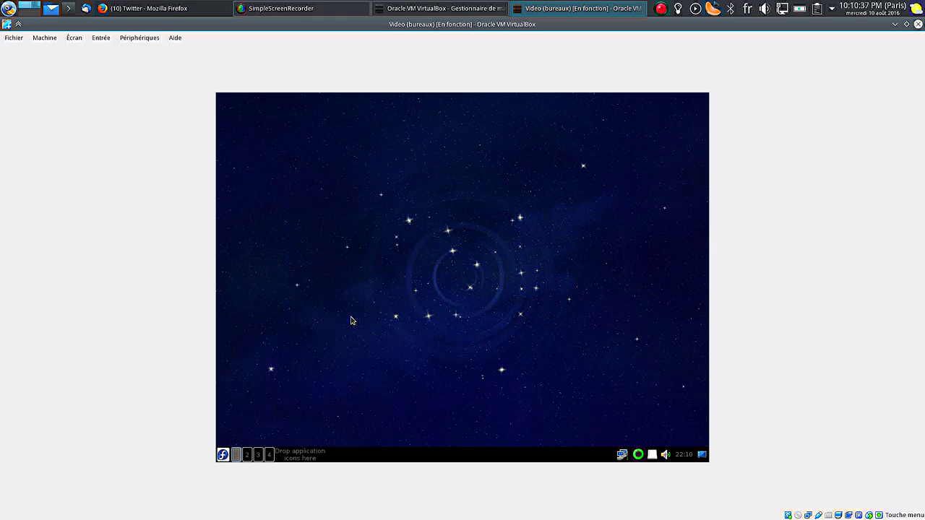
type("ht")
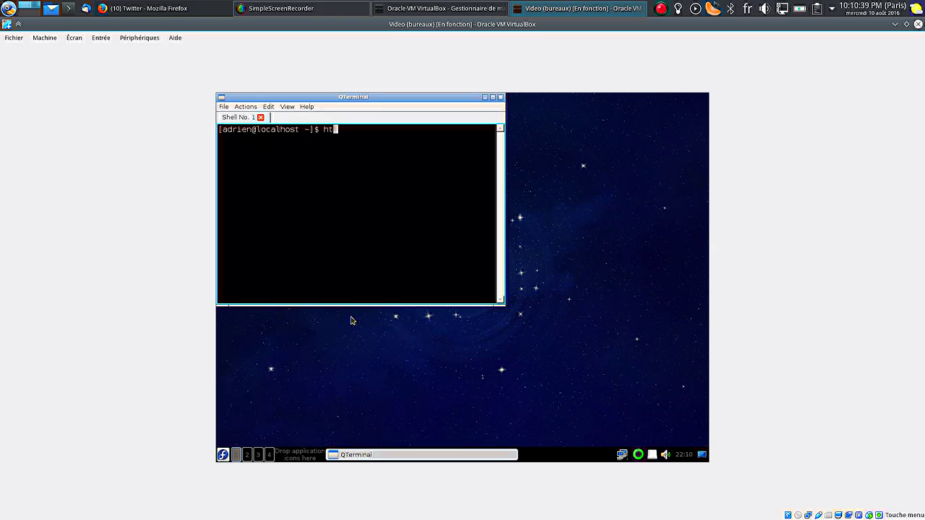
type("op")
key("Return")
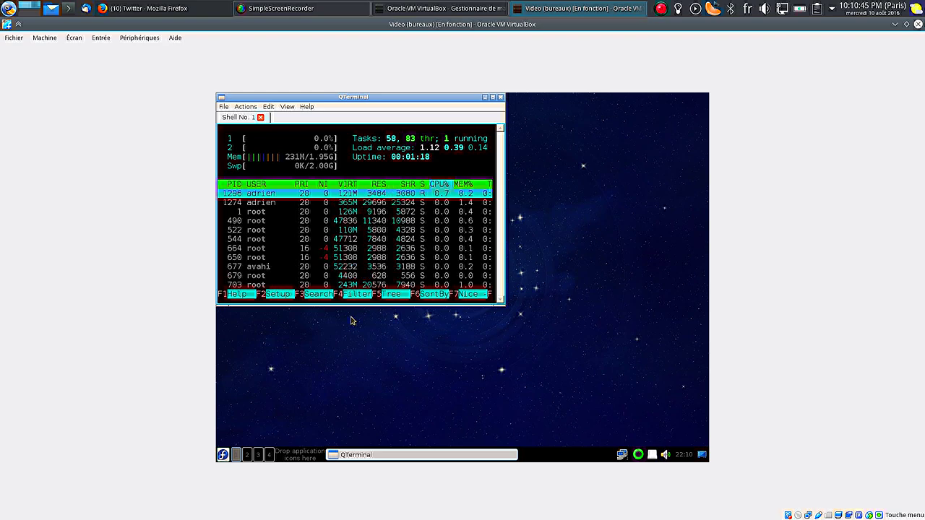
Step: Restart the virtual machine with the Fedora 4.5.5-300 entry and log in to a Fluxbox session with the account password
left_click(44, 38)
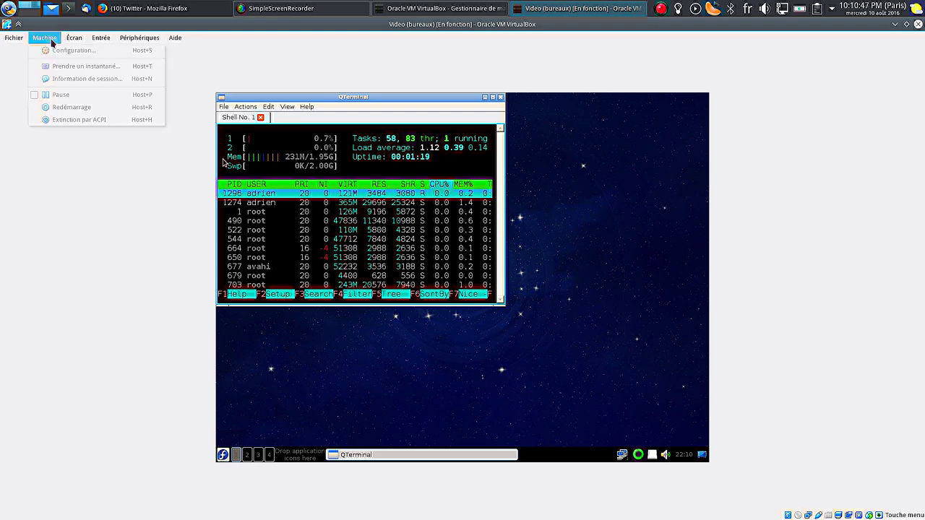
left_click(73, 113)
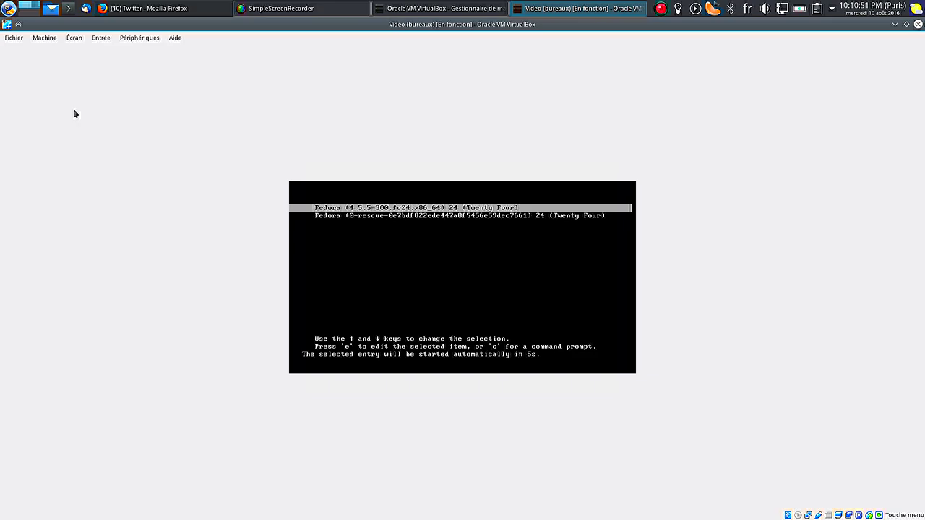
key("Return")
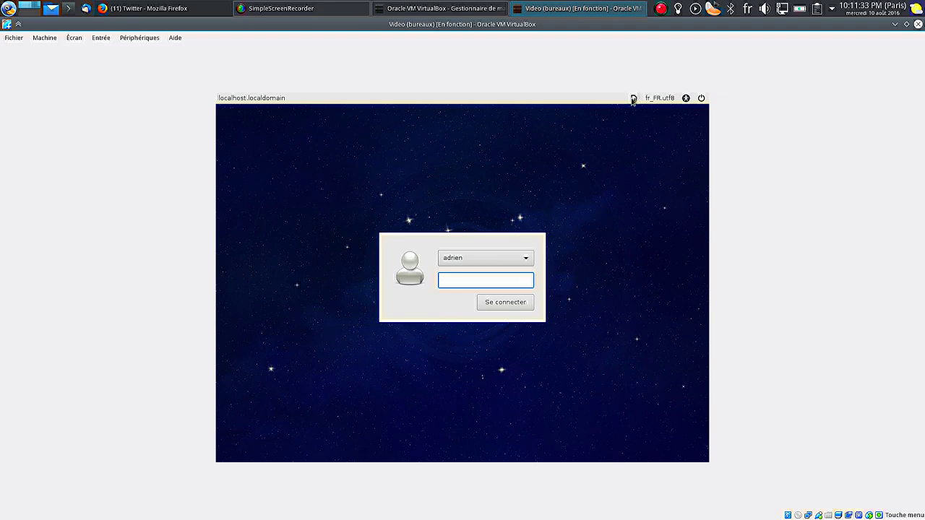
left_click(633, 99)
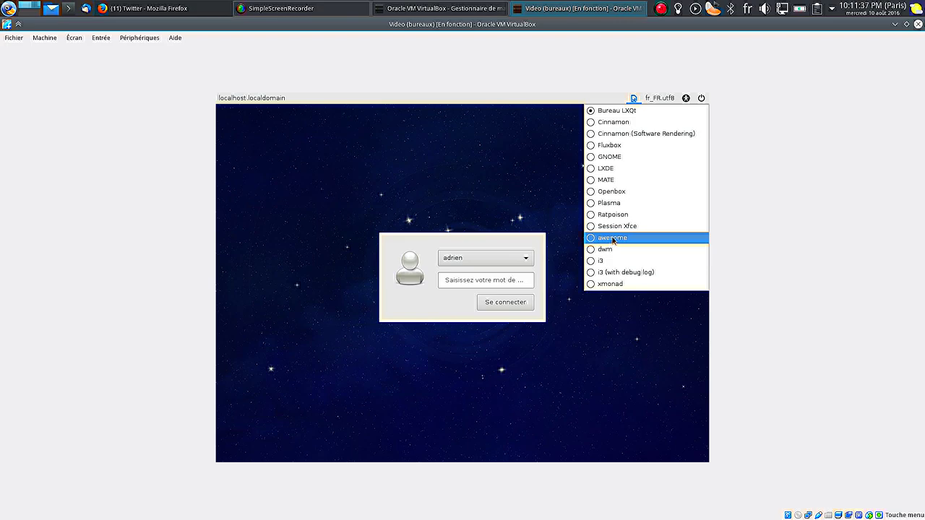
left_click(613, 148)
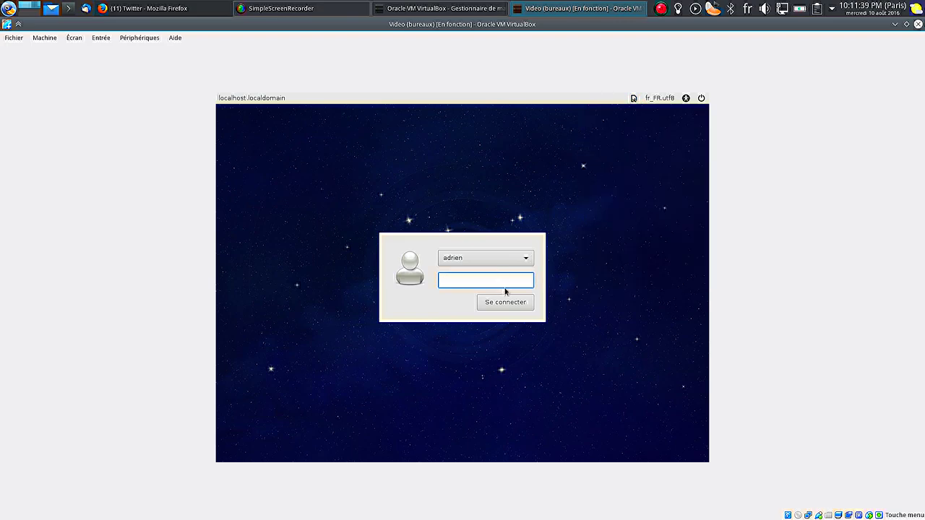
type("a")
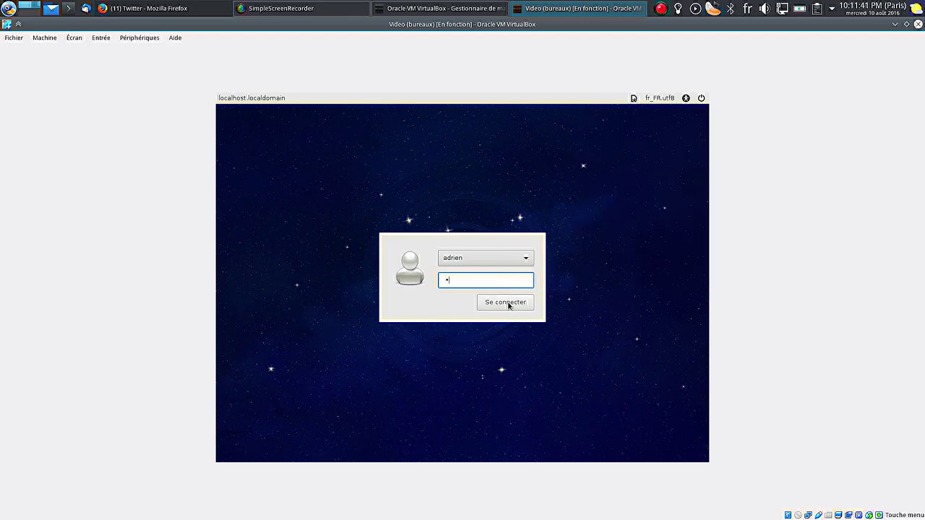
left_click(509, 303)
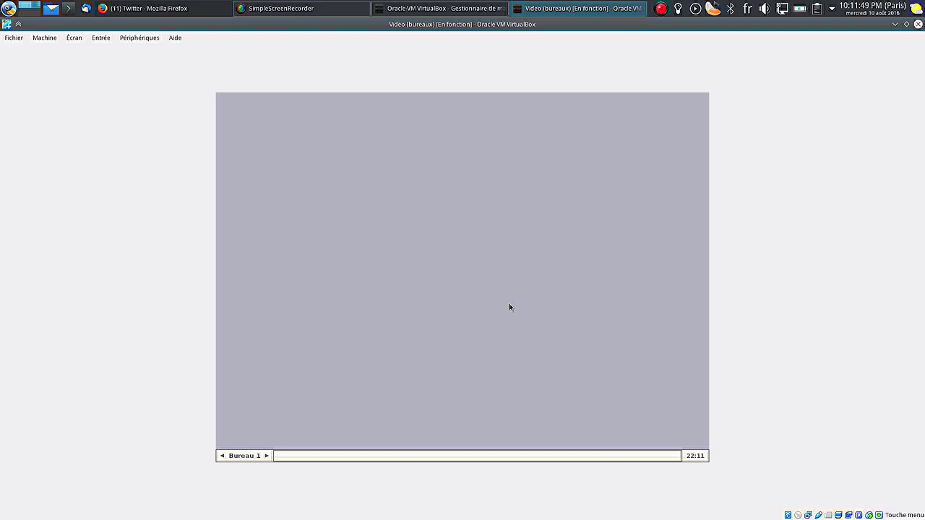
Step: Open xterm in the Fluxbox session, move its window towards the middle of the desktop and run htop
right_click(361, 188)
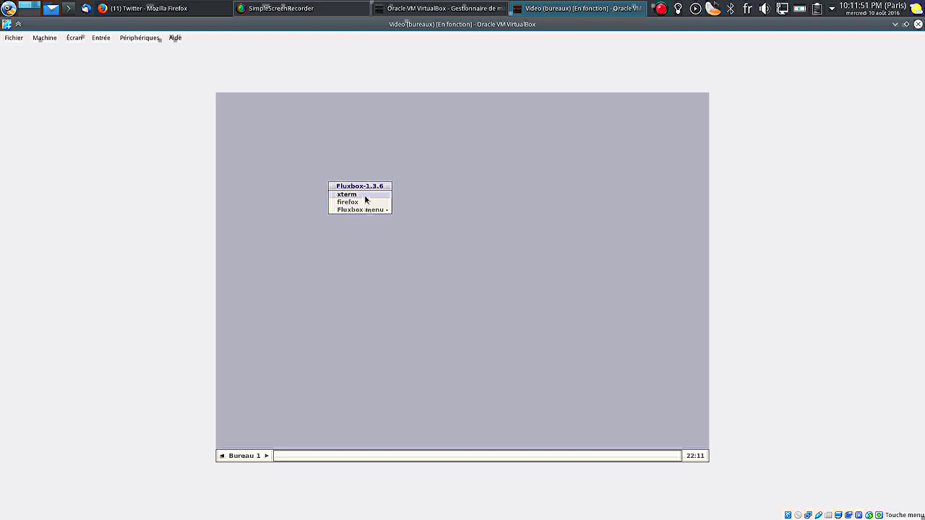
mouse_move(367, 211)
mouse_move(440, 222)
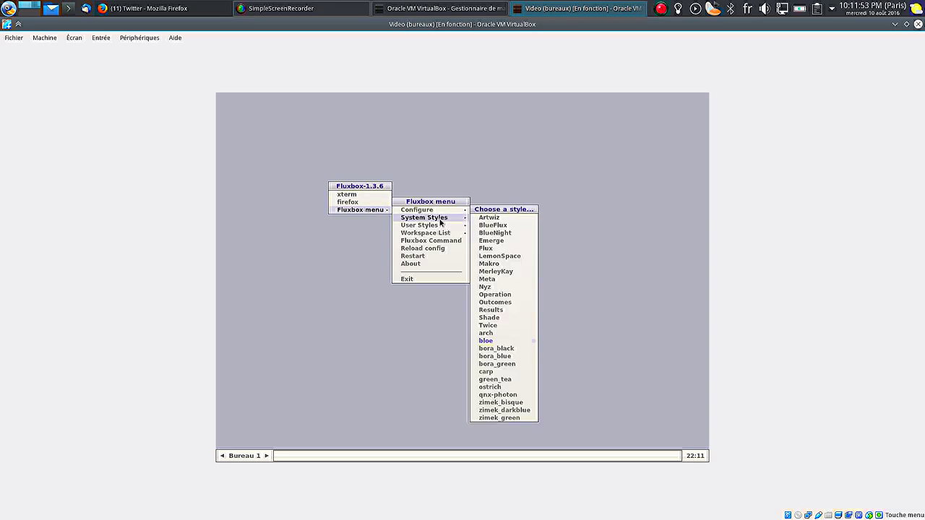
left_click(370, 195)
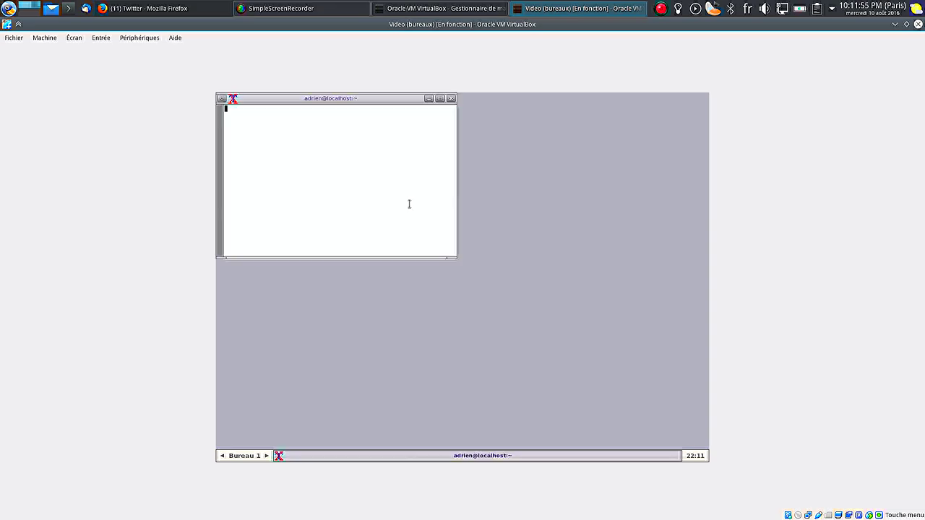
left_click_drag(340, 98, 439, 165)
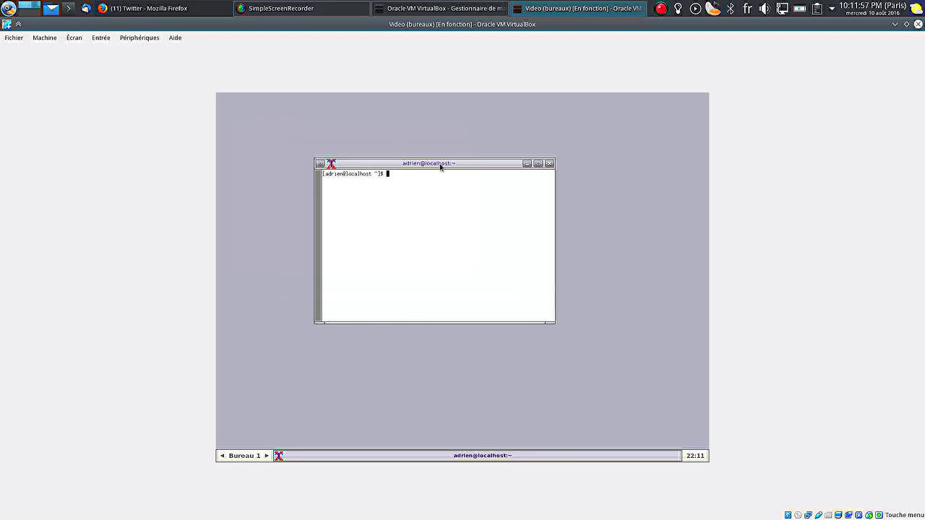
type("htop")
key("Return")
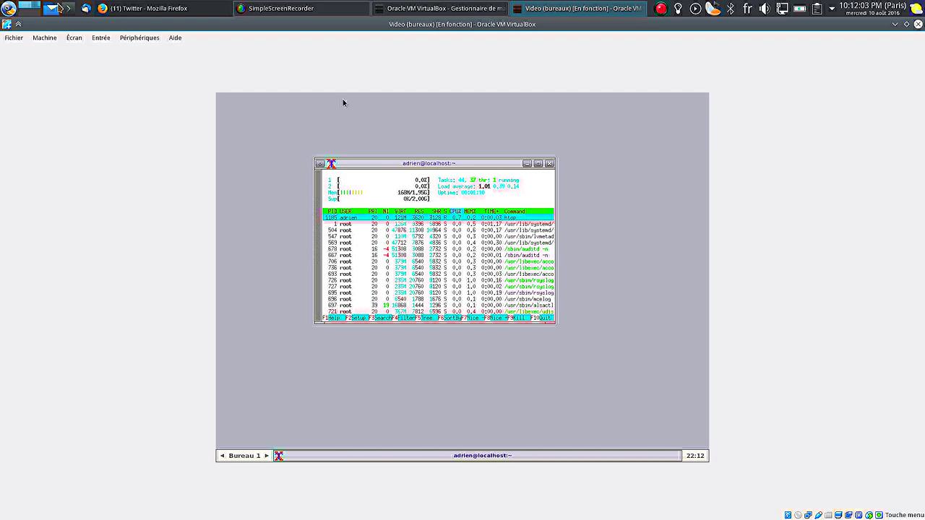
Step: Restart the virtual machine and log in to an Openbox session with the account password
left_click(26, 41)
mouse_move(44, 38)
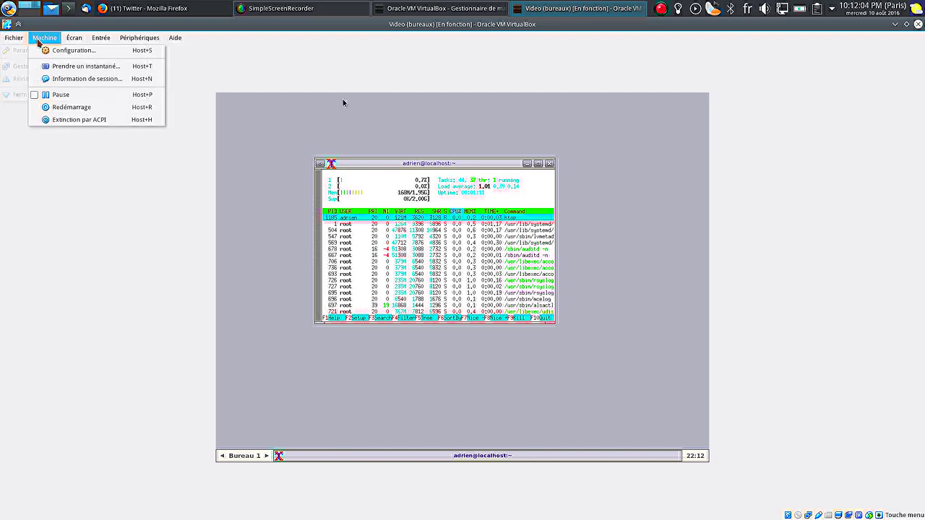
left_click(52, 108)
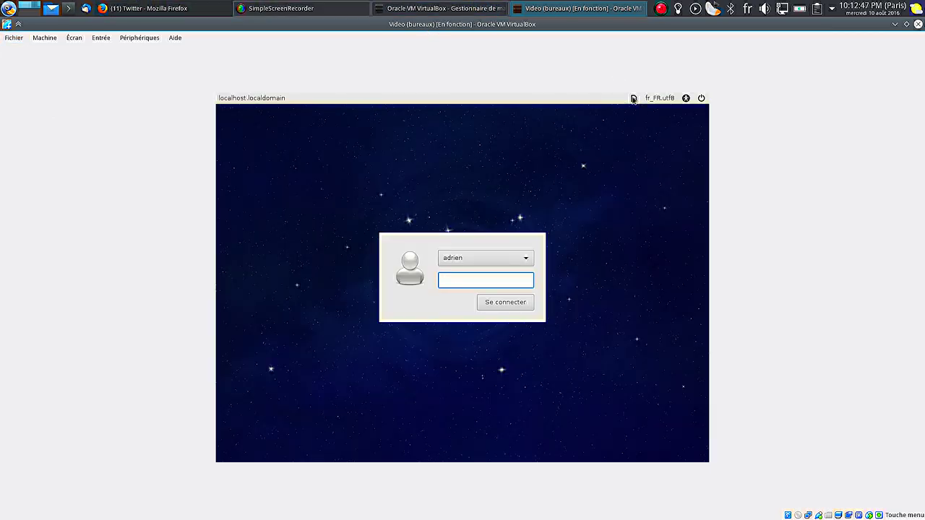
left_click(633, 99)
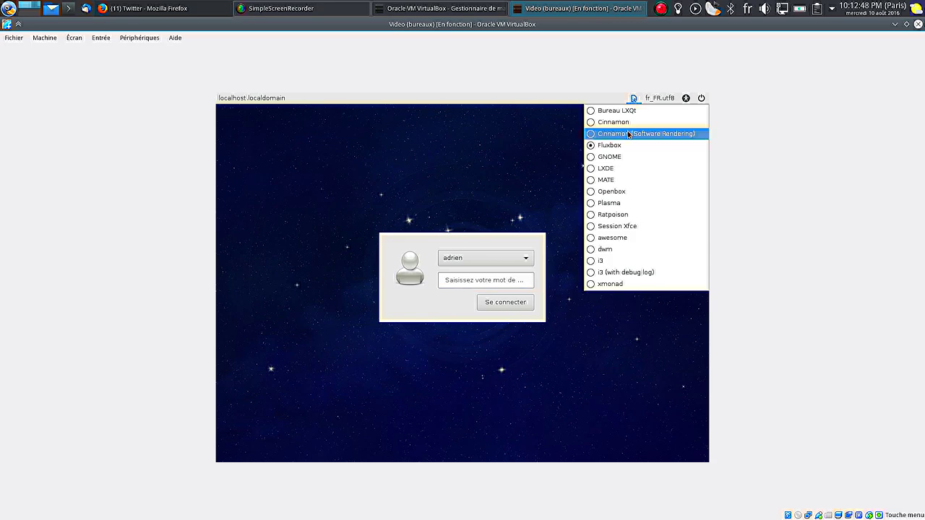
left_click(611, 191)
type("a")
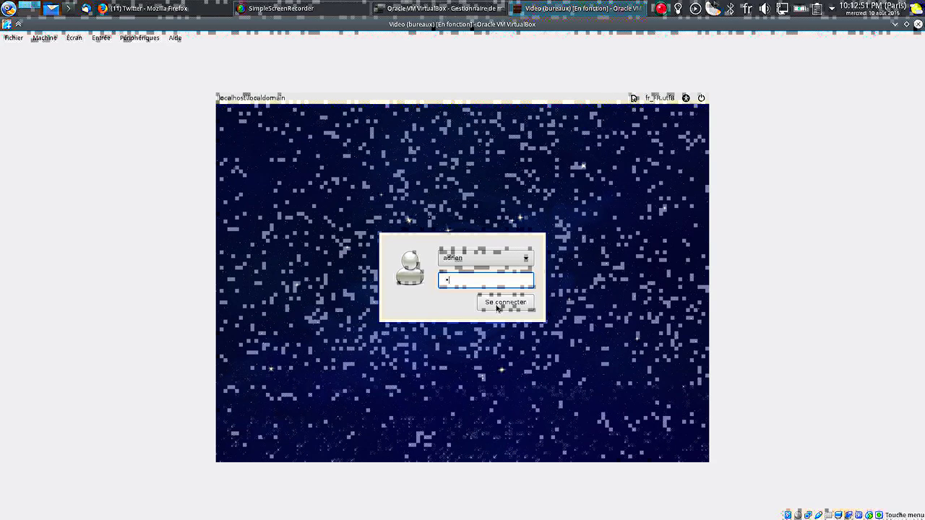
left_click(496, 306)
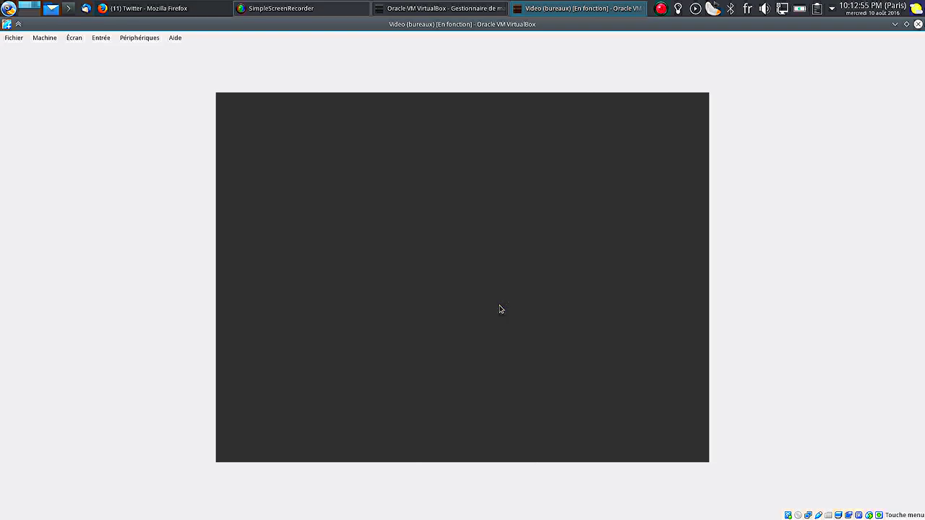
Step: Open Terminal from Openbox's list of terminals and run htop in it
right_click(501, 303)
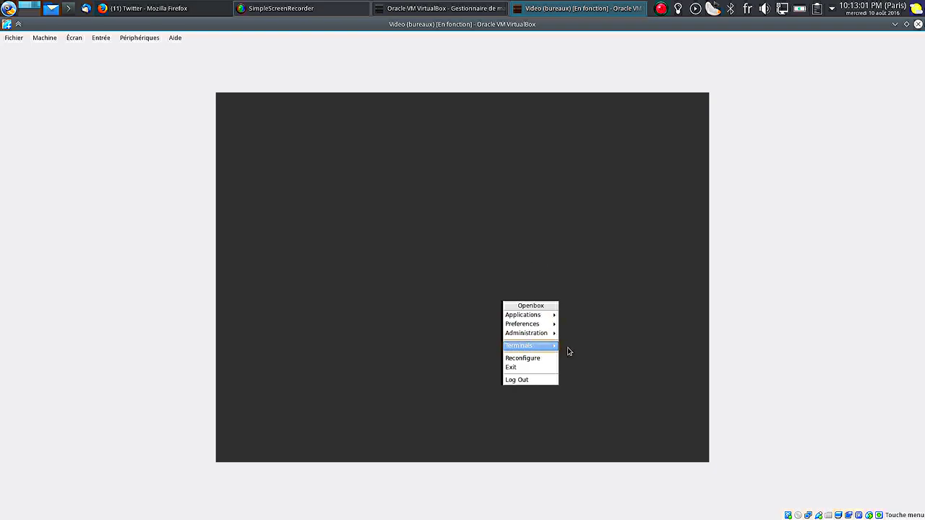
mouse_move(536, 347)
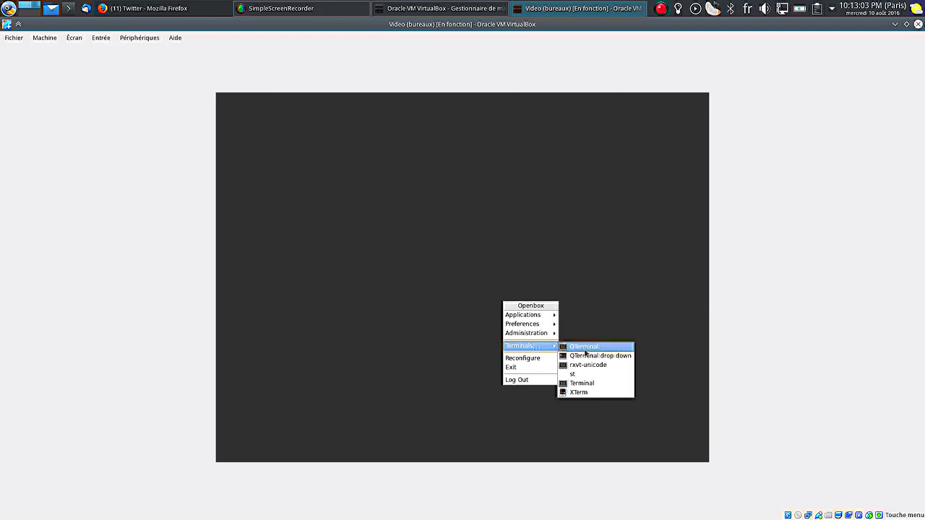
left_click(583, 384)
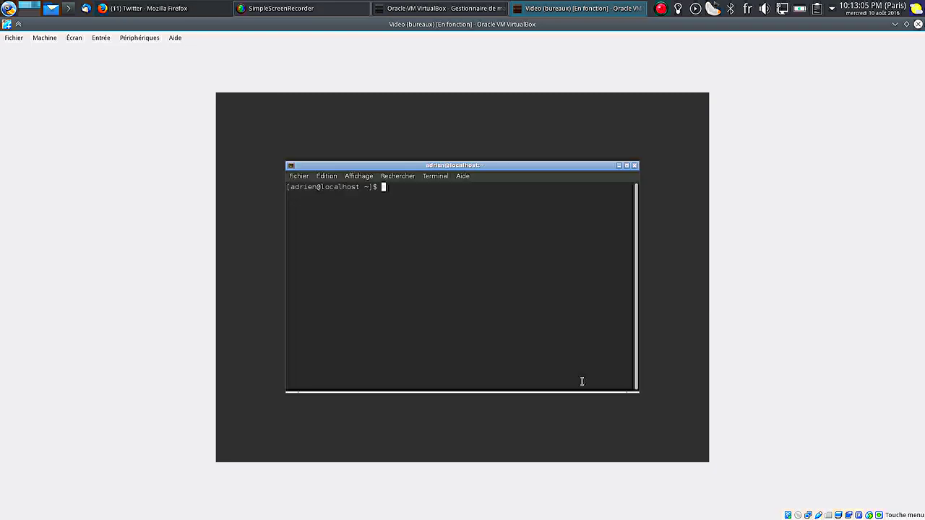
type("htop")
key("Return")
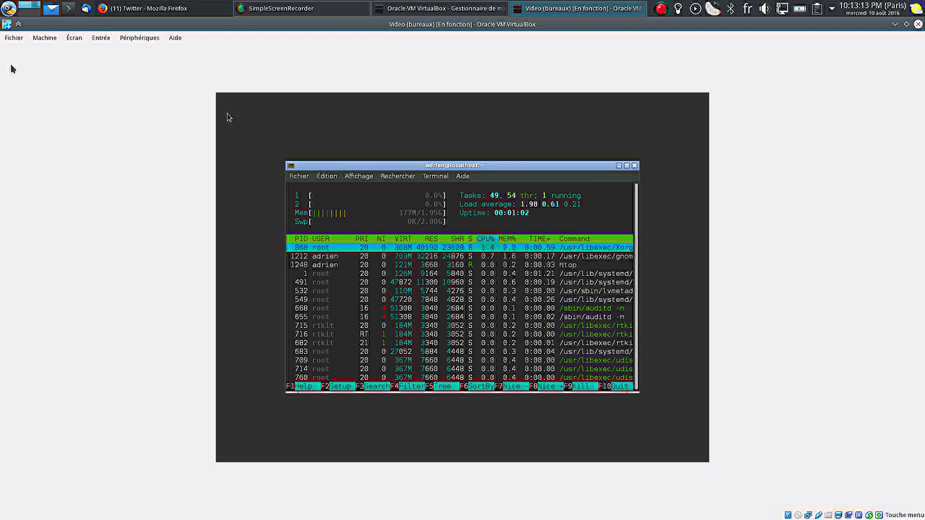
Step: Restart the virtual machine and log in to an awesome session with the account password
left_click(44, 37)
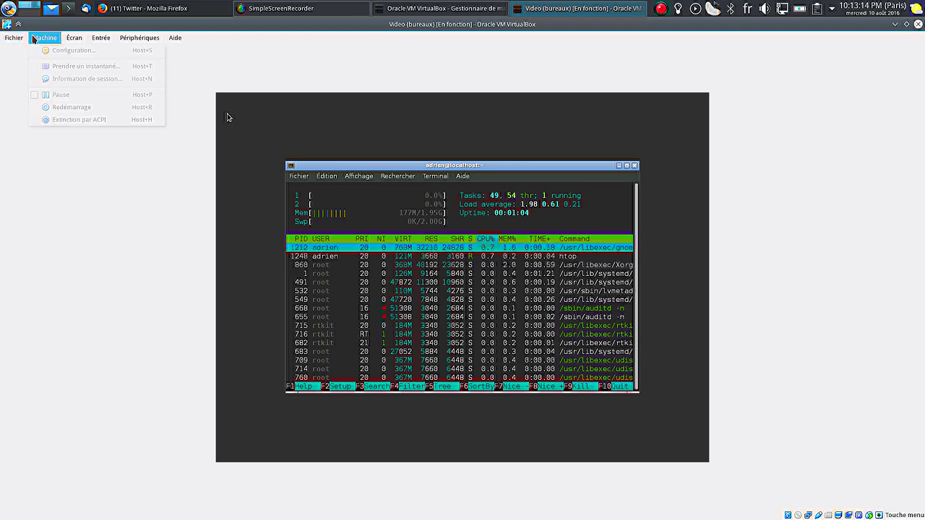
left_click(55, 108)
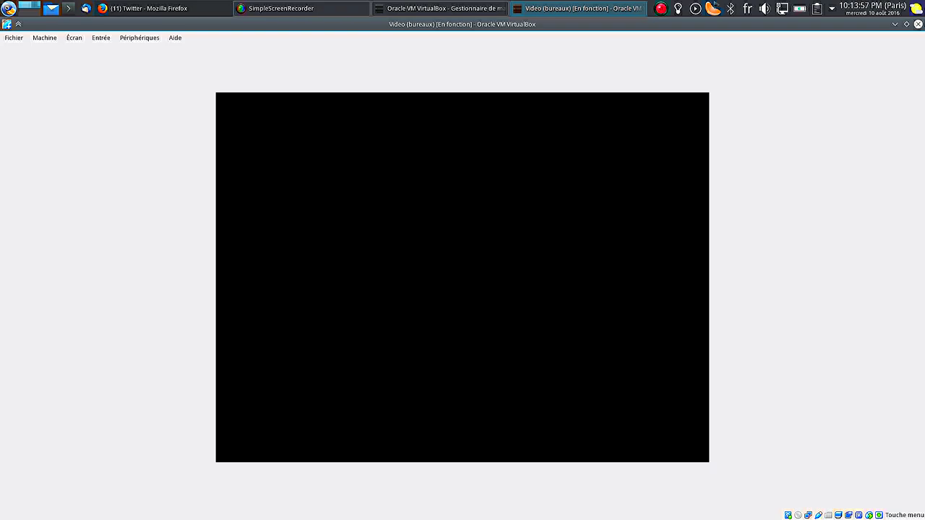
type("*")
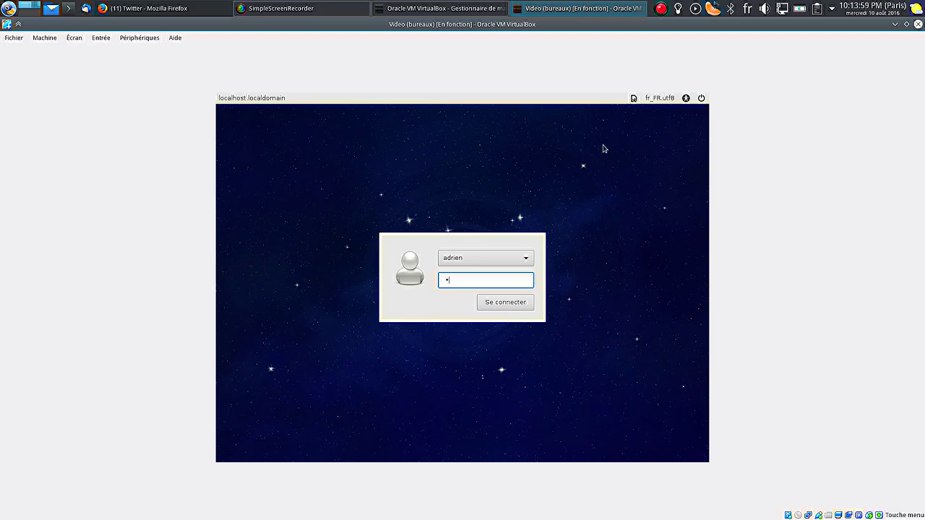
left_click(633, 99)
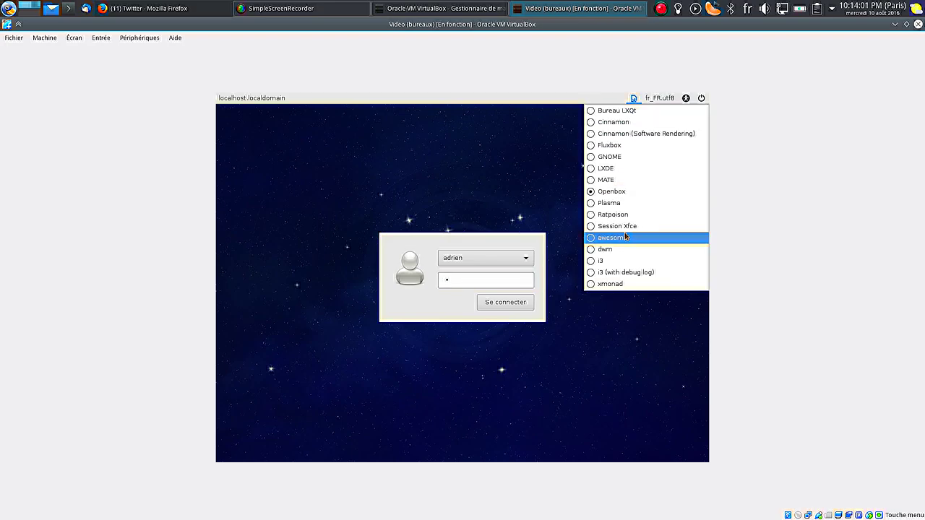
left_click(625, 238)
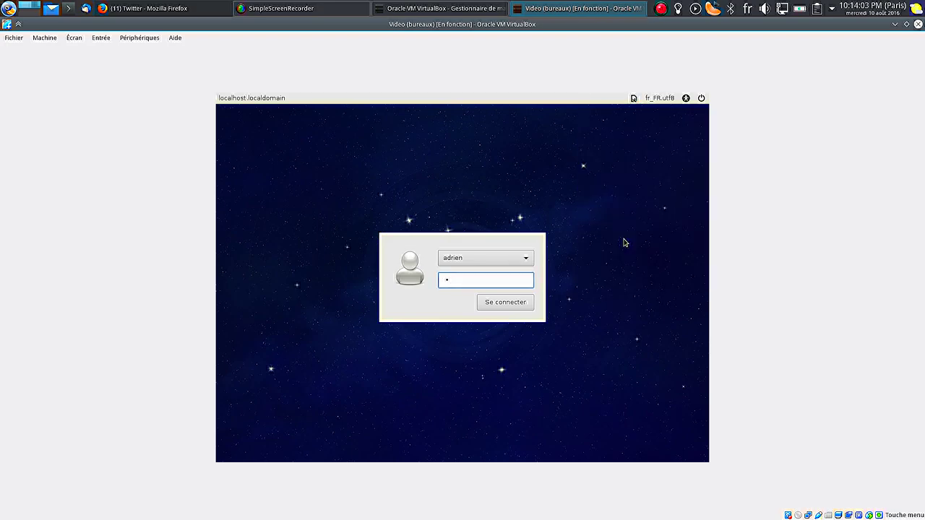
key("Return")
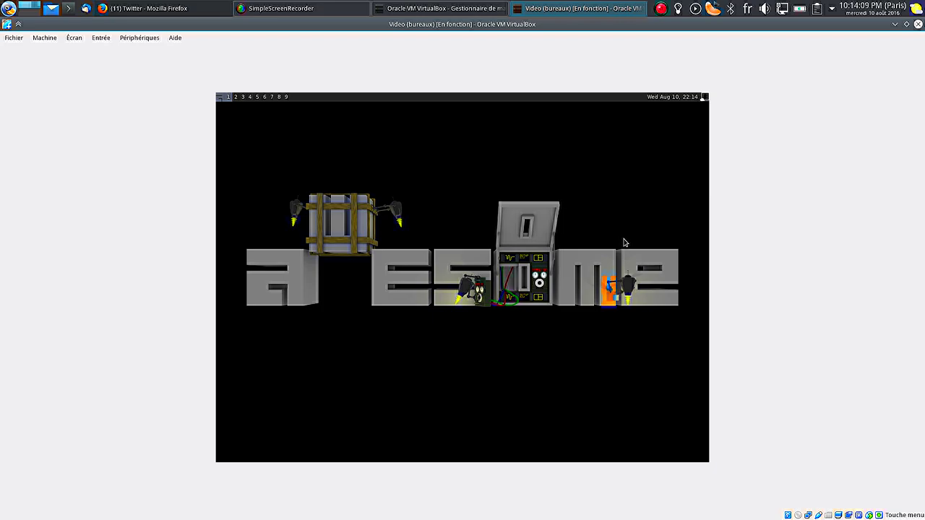
Step: Open a terminal on the awesome desktop and run htop in it
right_click(355, 144)
left_click(384, 149)
type("h")
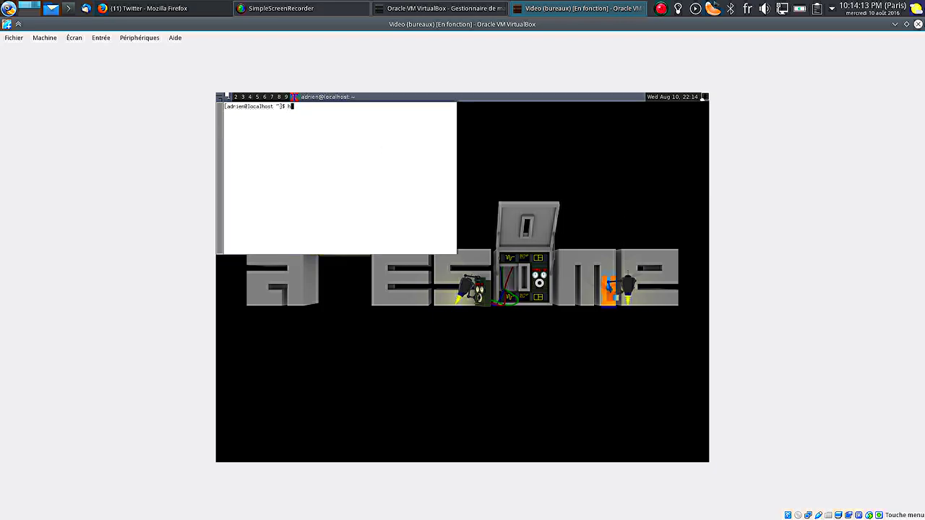
type("top")
key("Return")
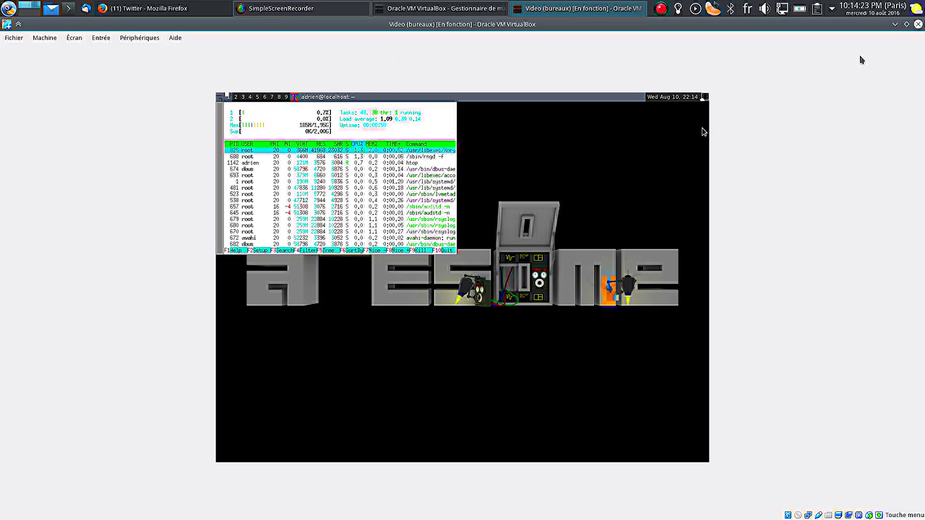
Step: Quit the awesome session and select xmonad as the session on the login screen
right_click(492, 151)
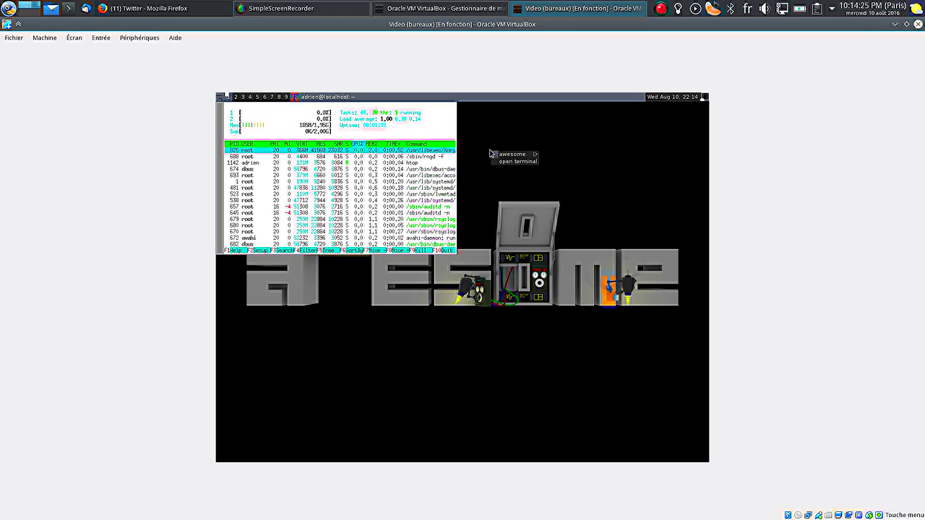
mouse_move(527, 154)
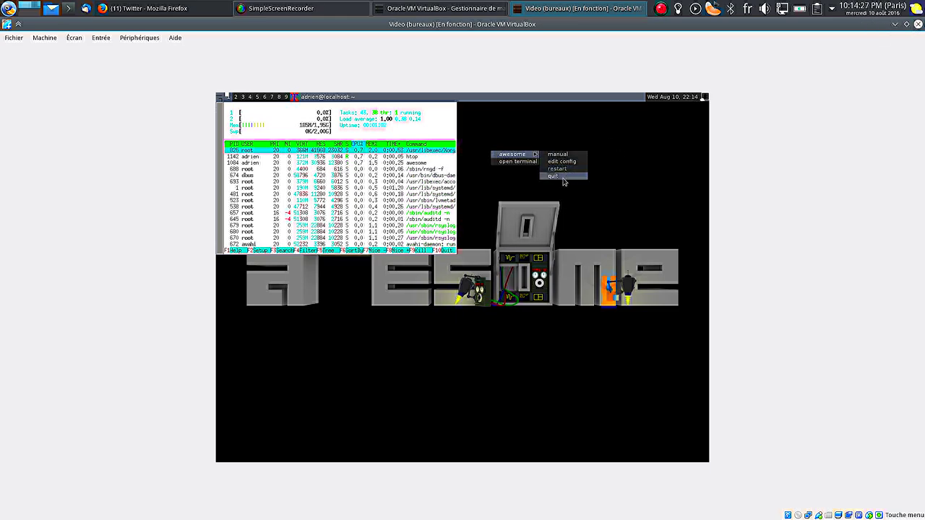
left_click(563, 176)
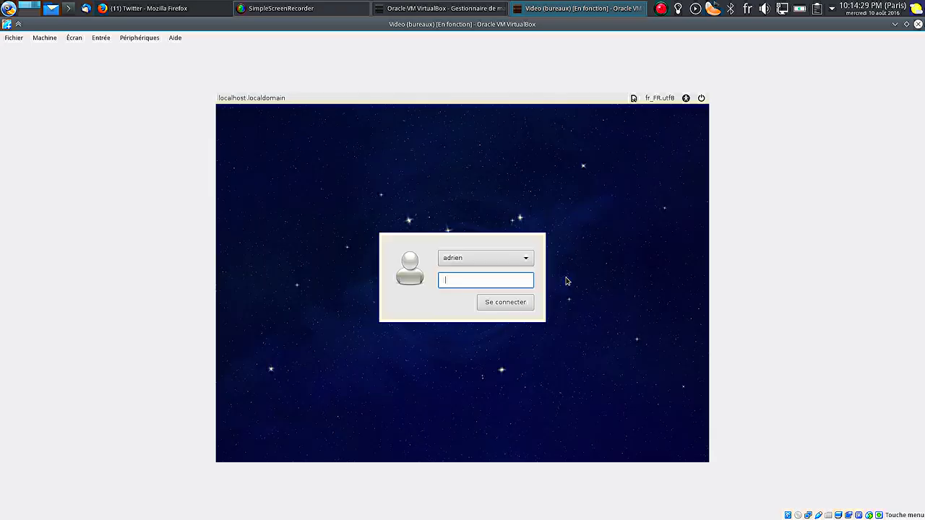
left_click(633, 98)
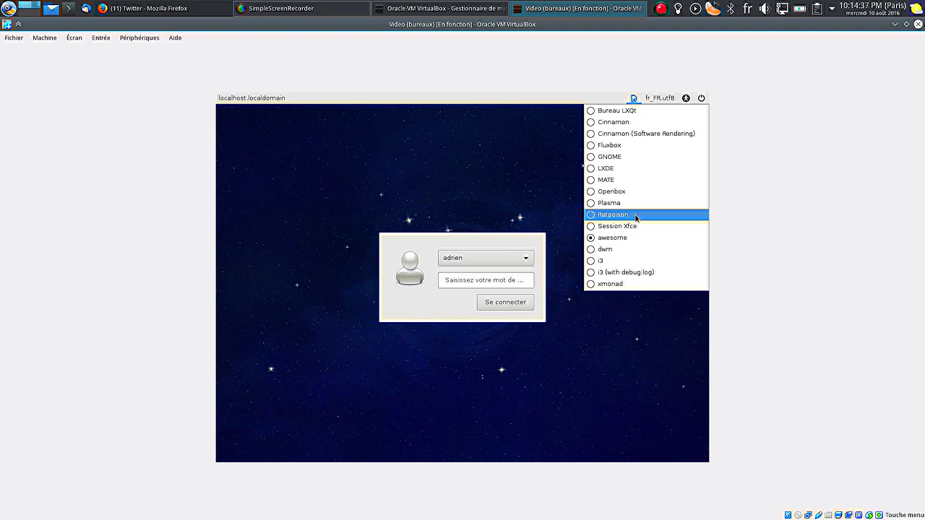
left_click(623, 284)
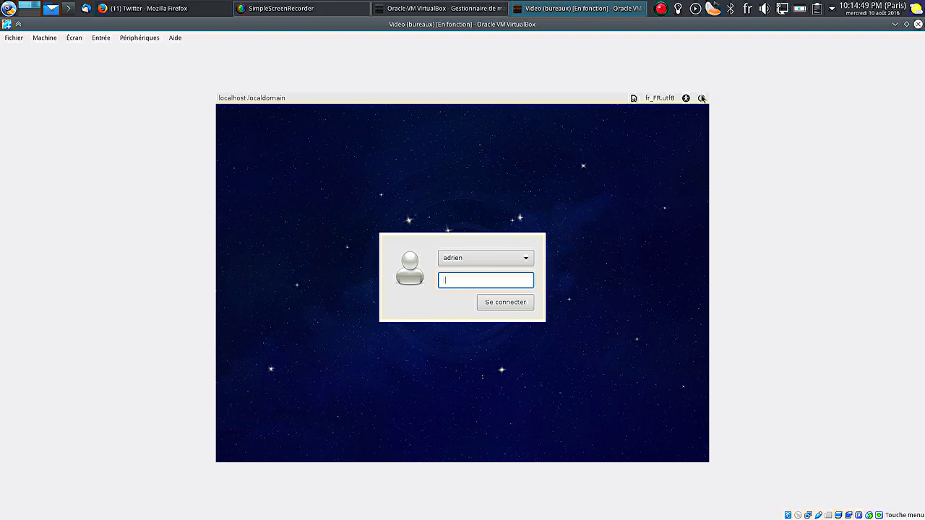
Step: Switch the login session to Plasma, and shut down the guest system from the login screen
left_click(633, 99)
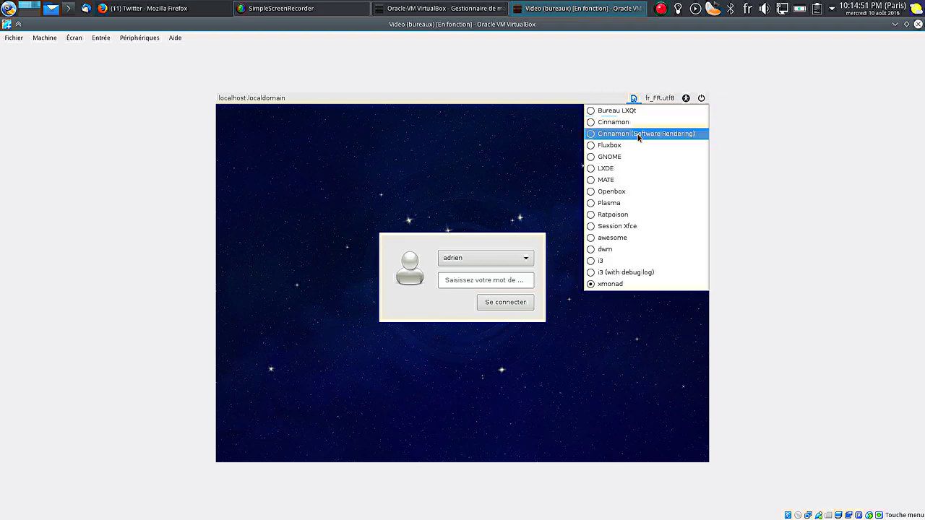
left_click(634, 203)
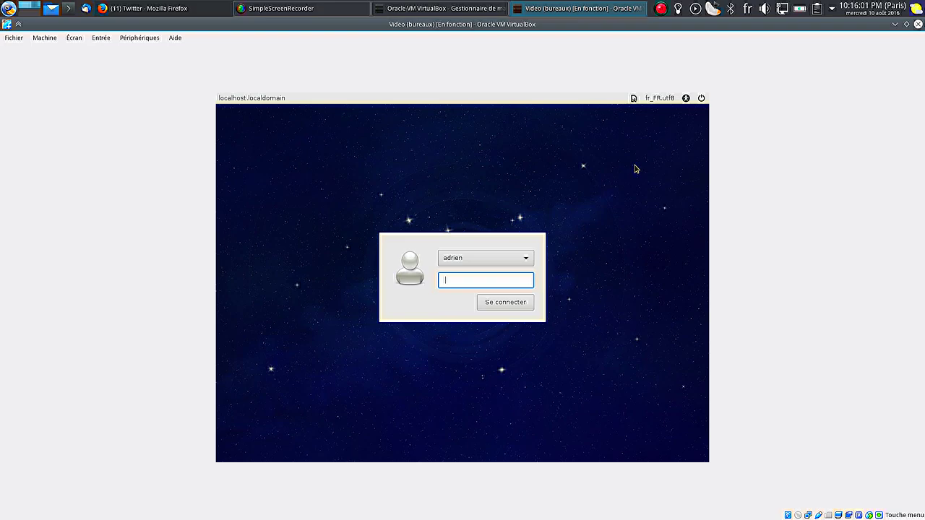
left_click(701, 99)
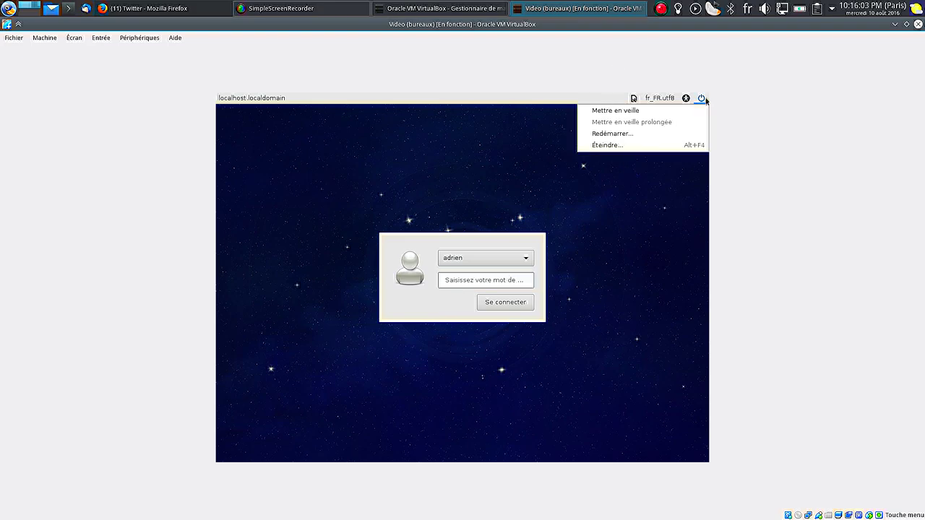
left_click(634, 147)
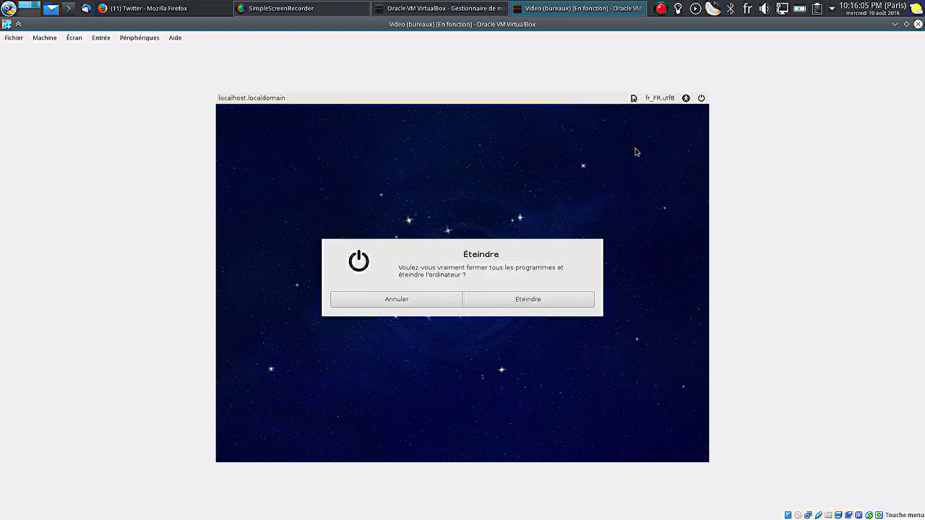
left_click(591, 295)
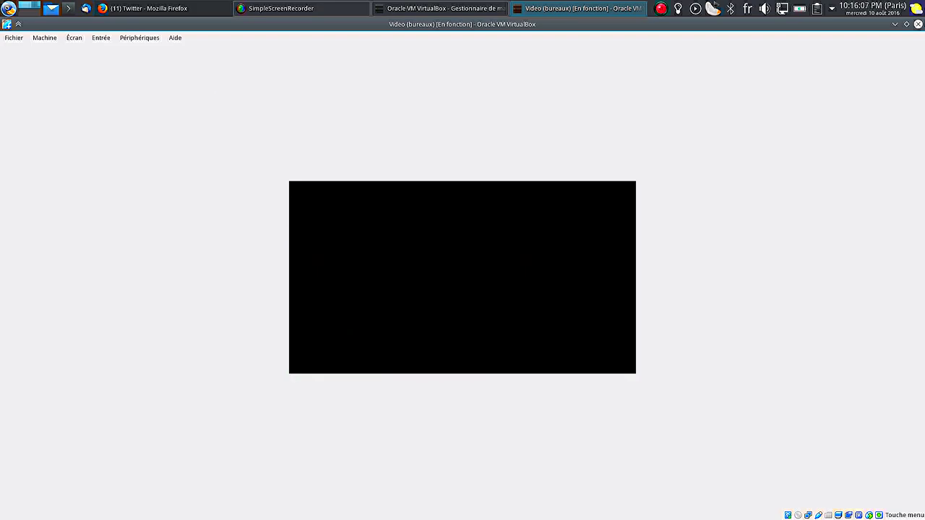